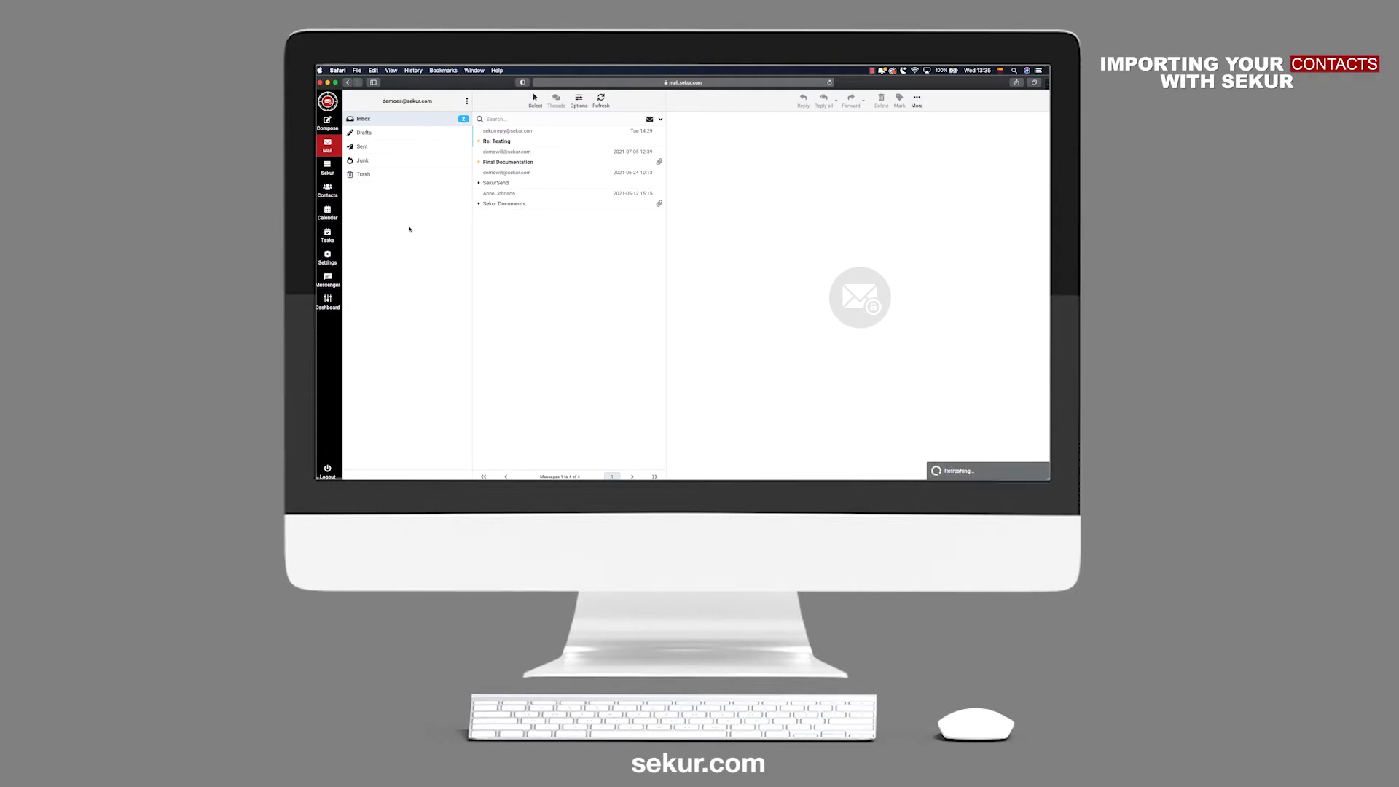
- Switch from the inbox to the Contacts address book
left_click(328, 190)
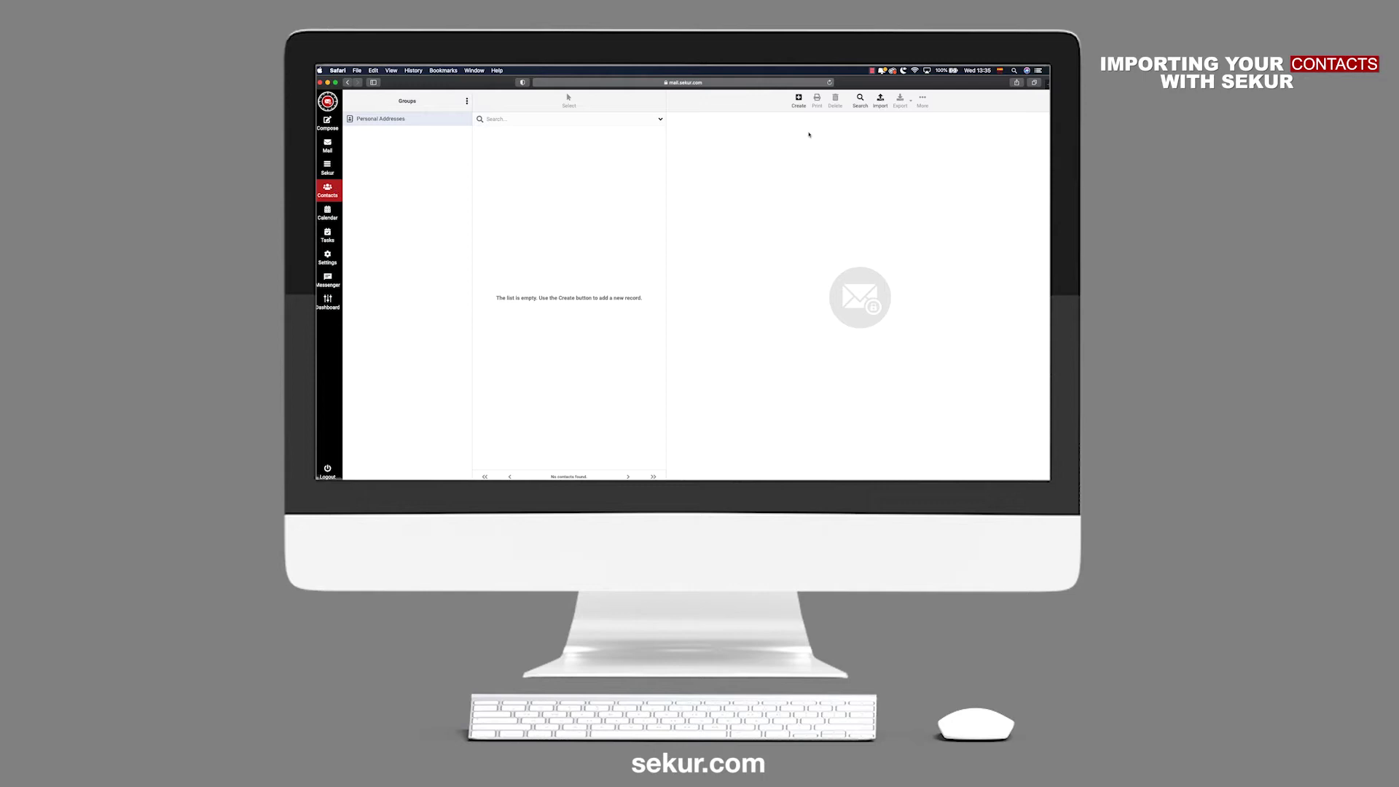
- Choose Contacts.csv from the Contacts folder as the file to import
left_click(881, 100)
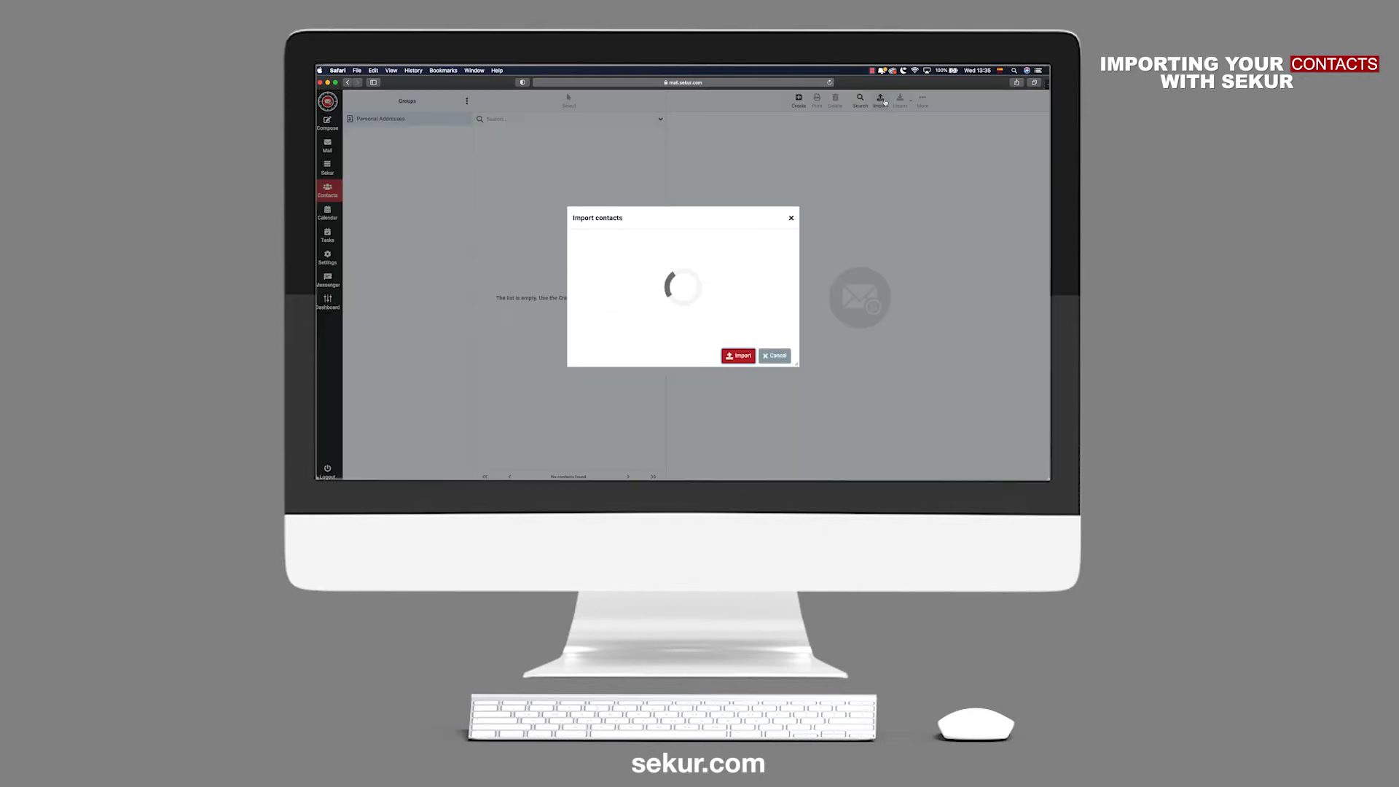
left_click(778, 268)
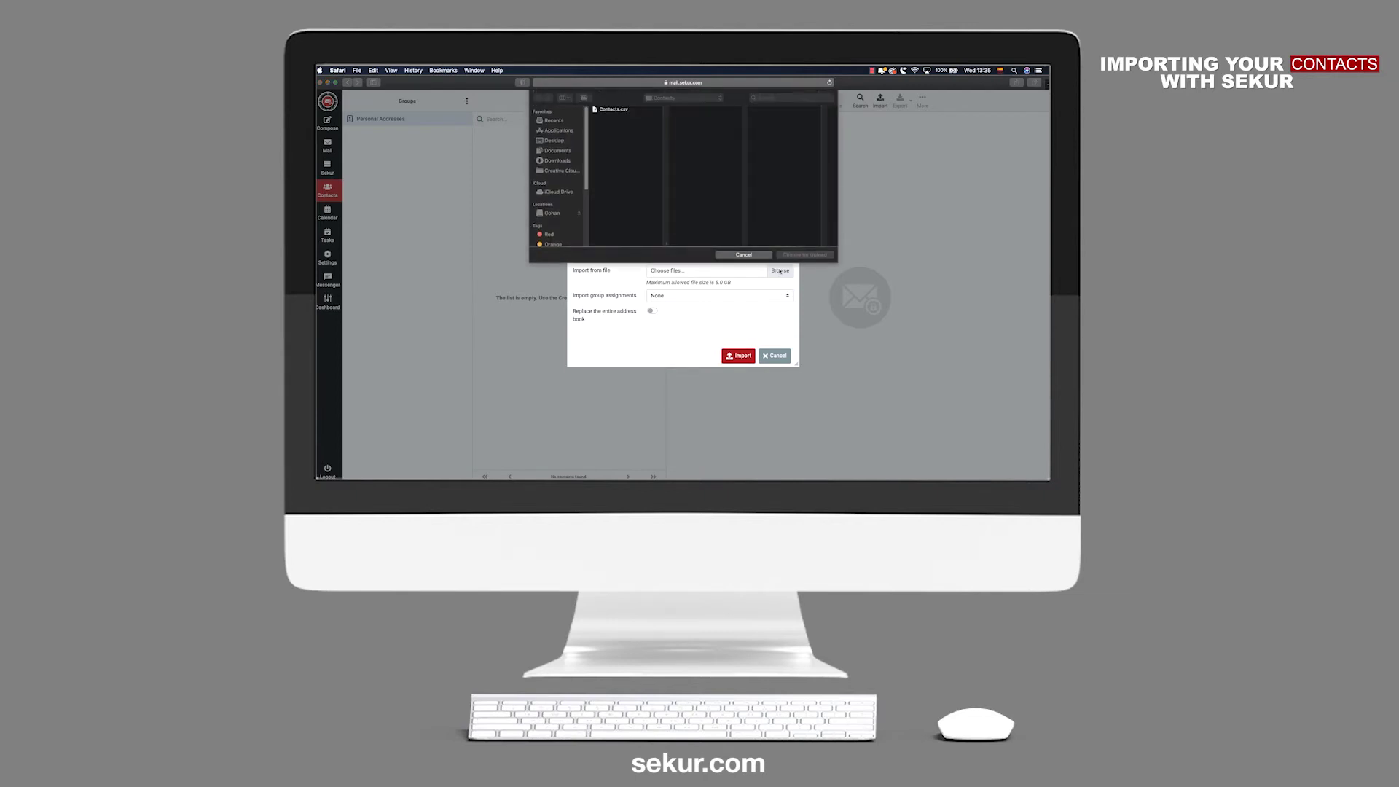
left_click(615, 110)
left_click(792, 256)
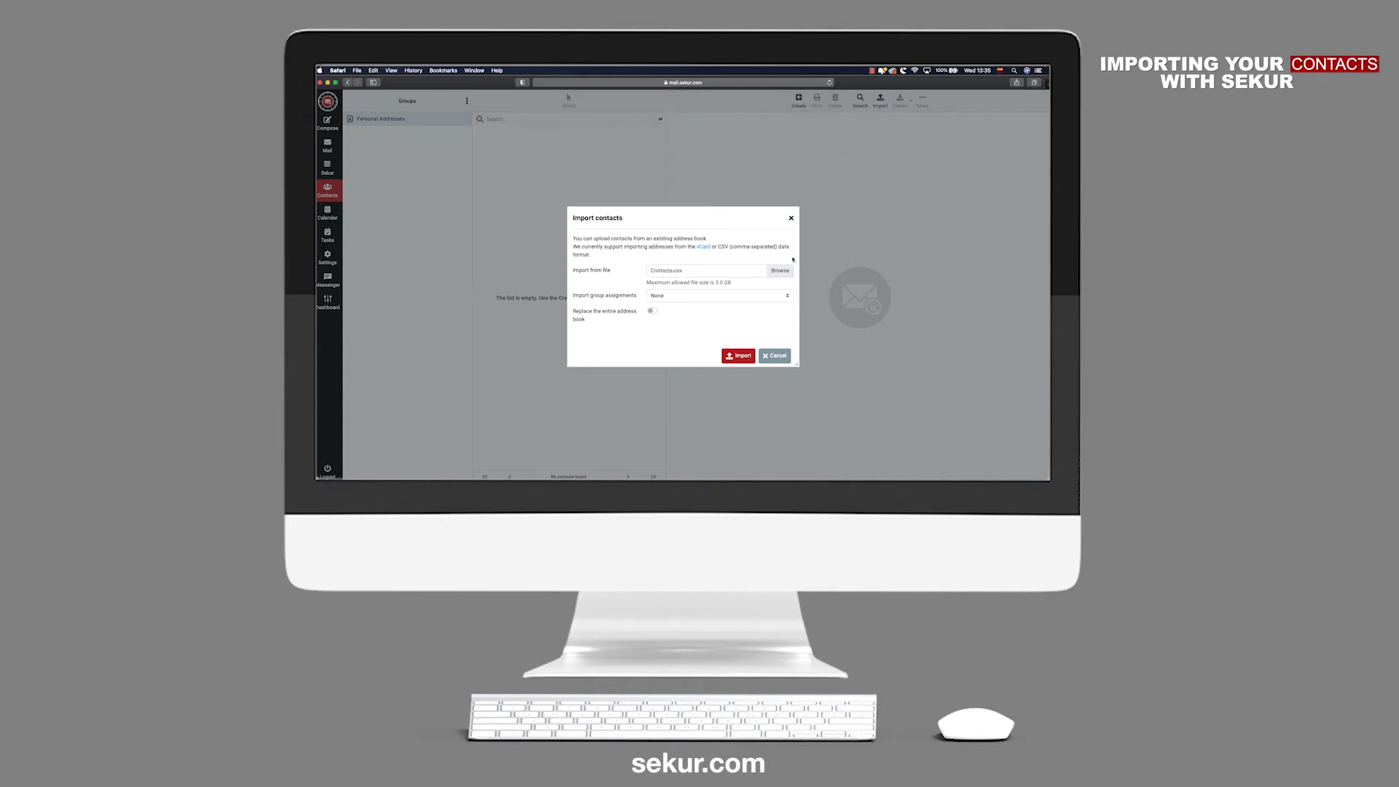
left_click(736, 295)
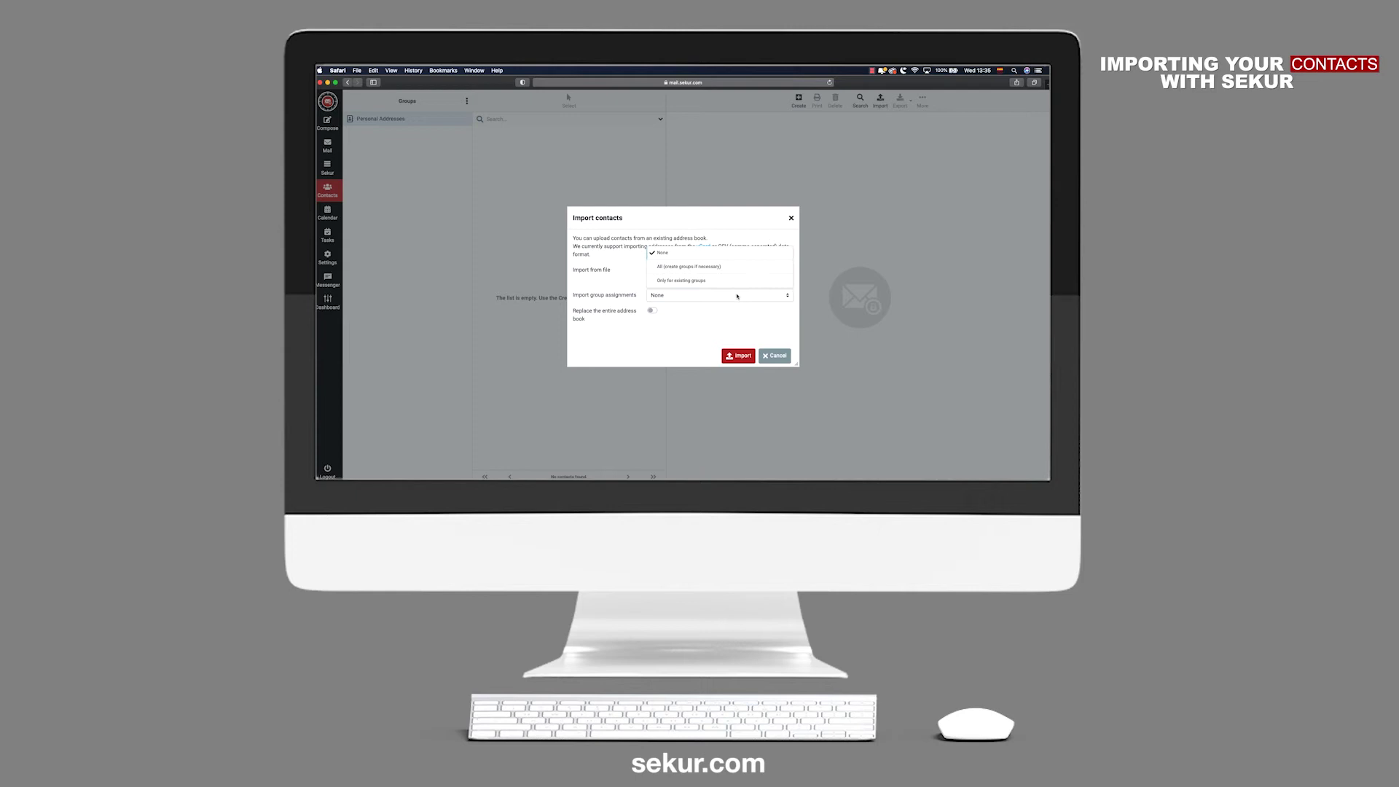
left_click(742, 322)
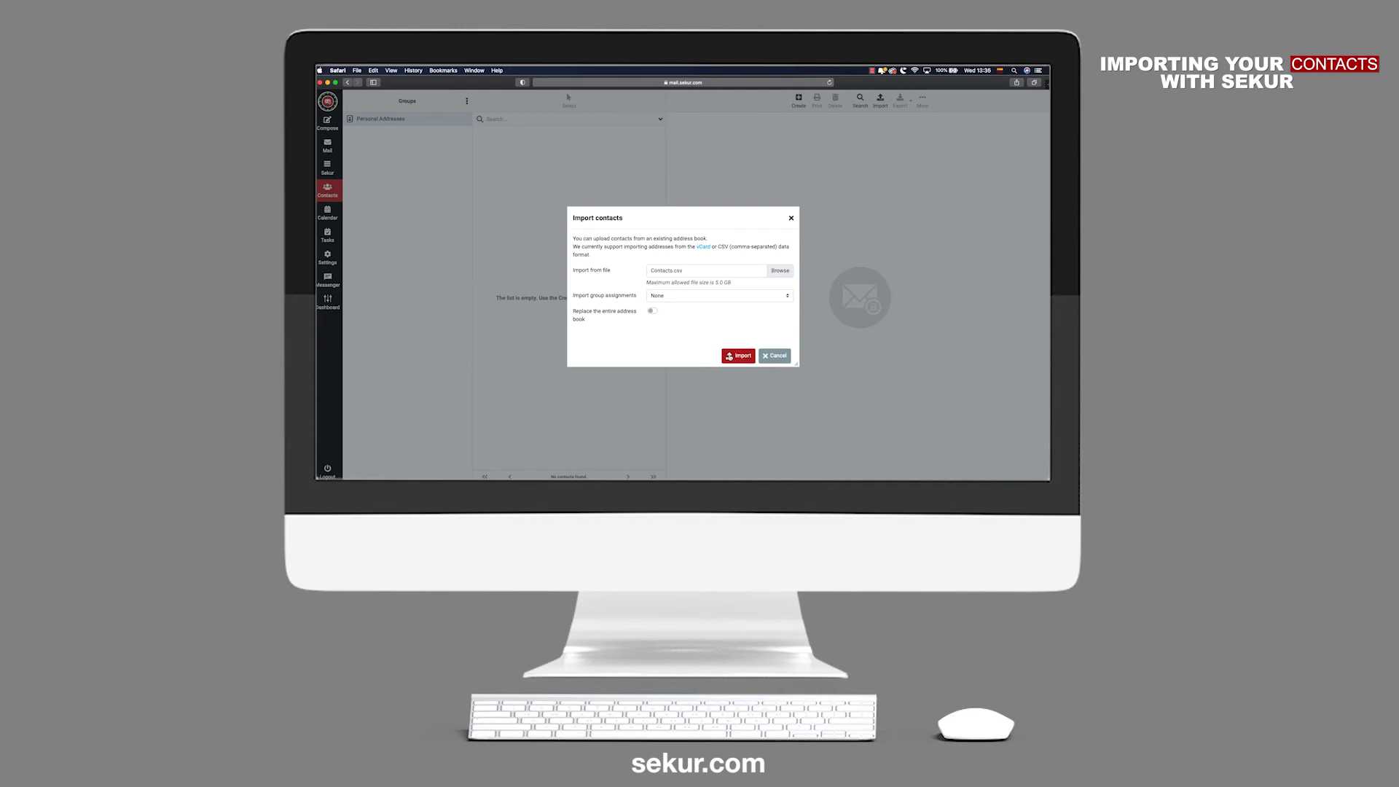
- Import the five contacts from Contacts.csv into Personal Addresses
left_click(728, 355)
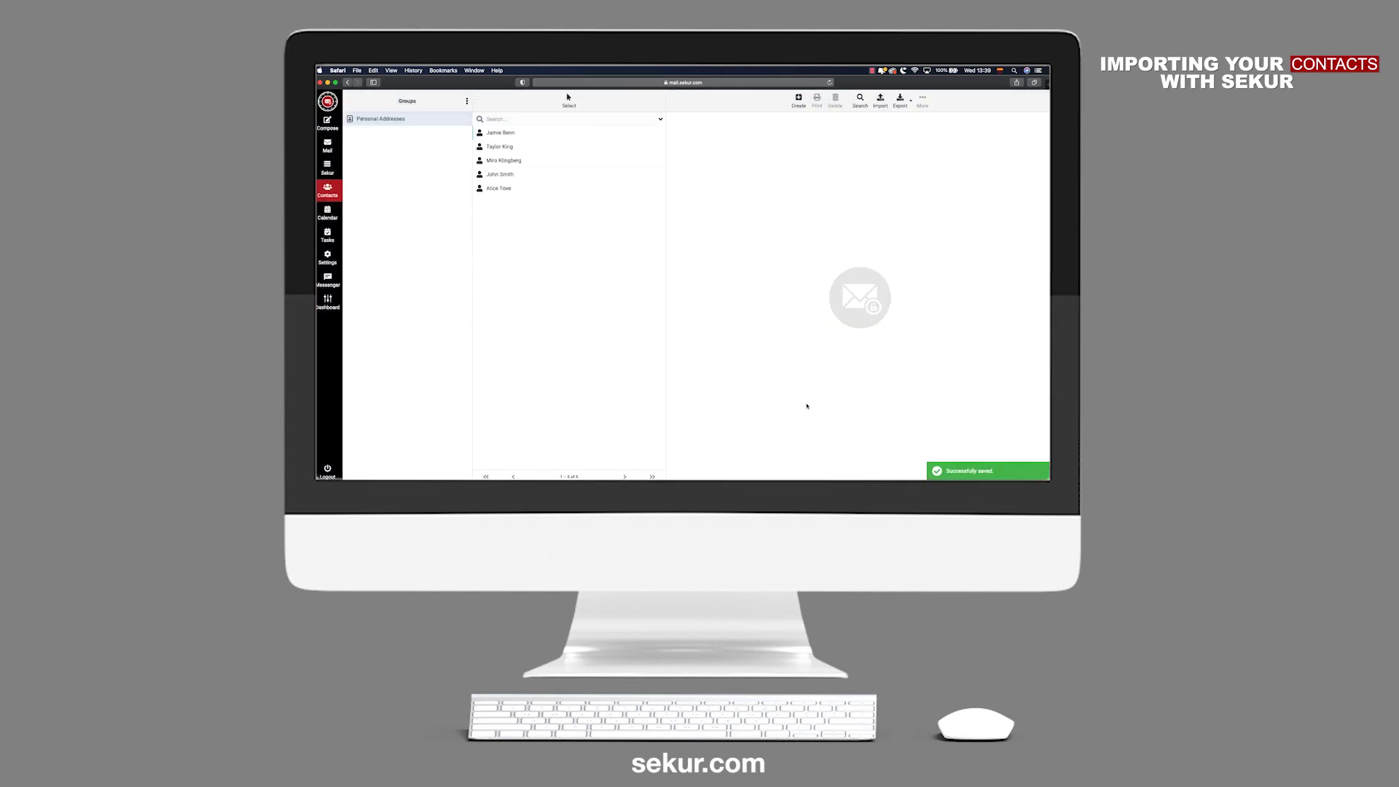